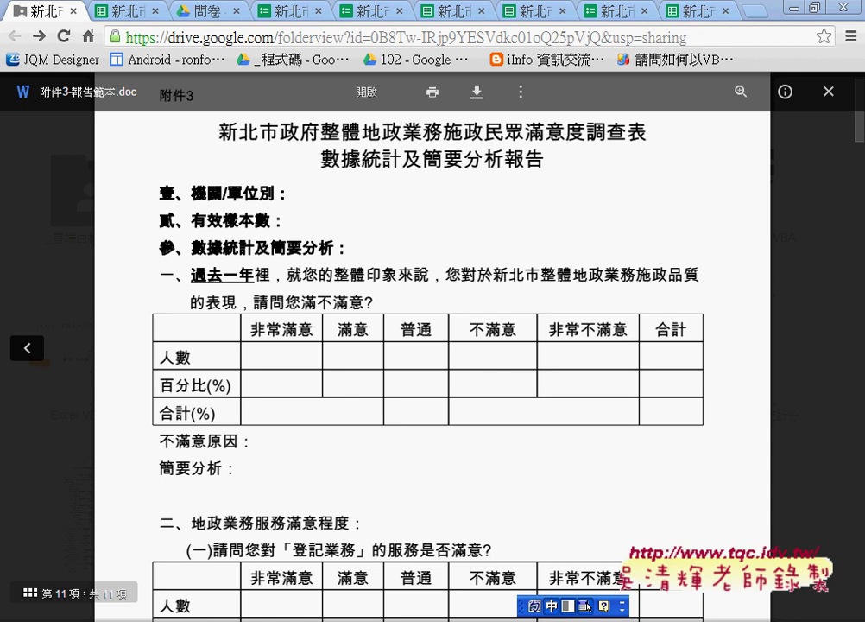
Leave the Drive preview of 附件3-報告範本.doc and return to the Excel survey workbook's 1_OK sheet
click(587, 606)
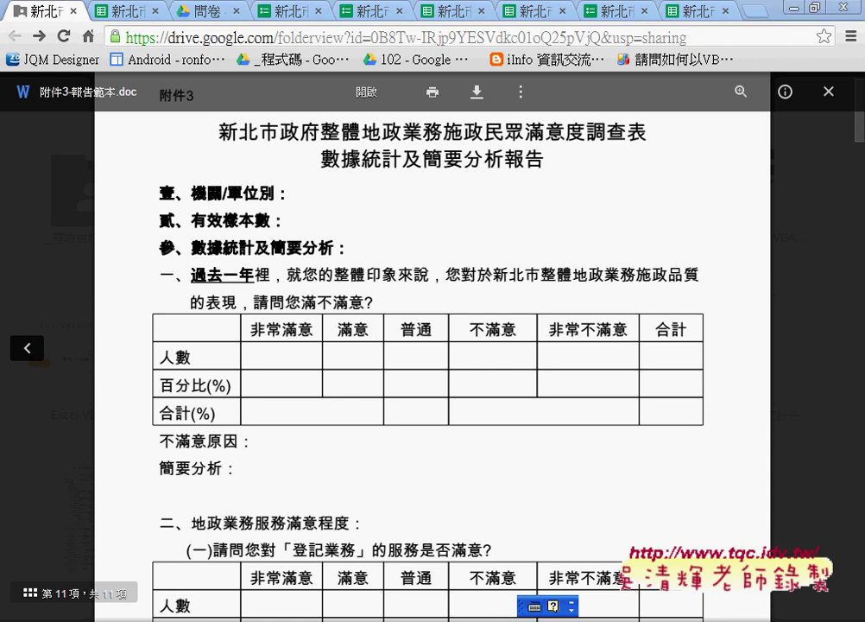
key(alt+Tab)
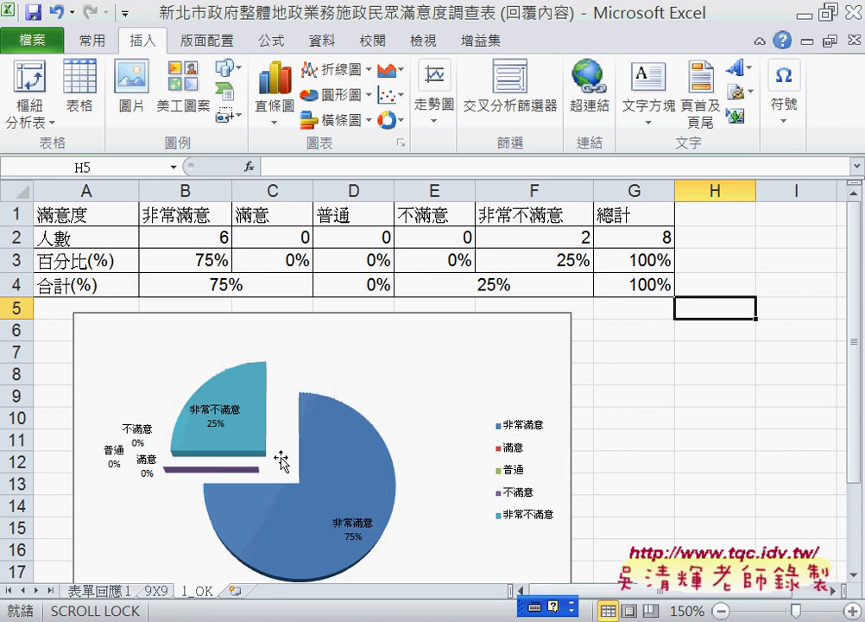
Change the exploded satisfaction pie chart on 1_OK to a plain 3-D pie via 變更圖表類型
scroll(319, 427, down, 1)
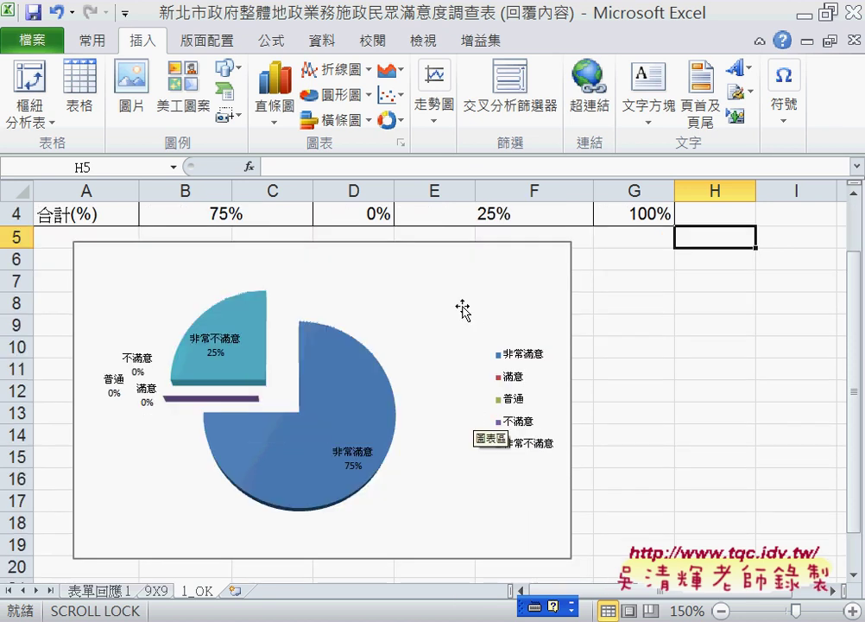
click(487, 251)
right_click(487, 251)
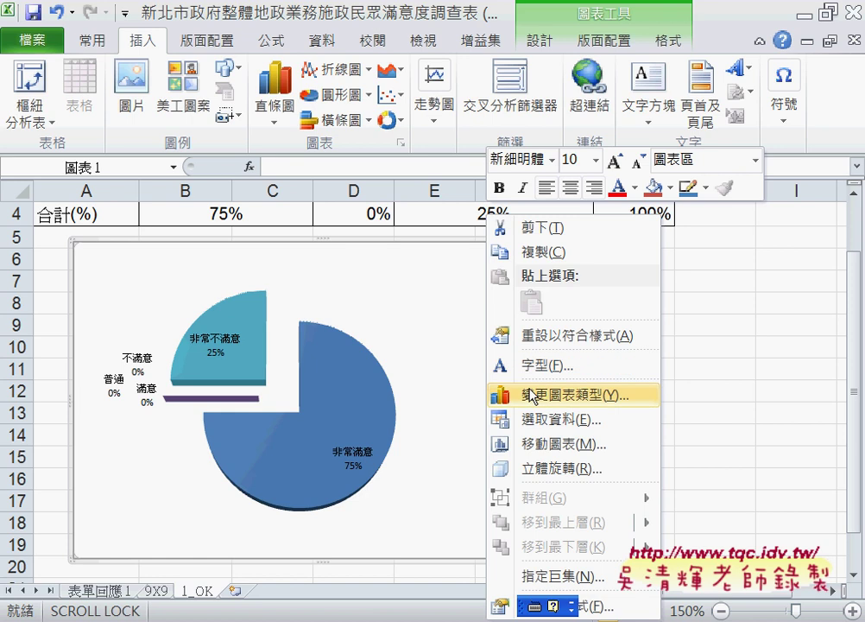
click(528, 393)
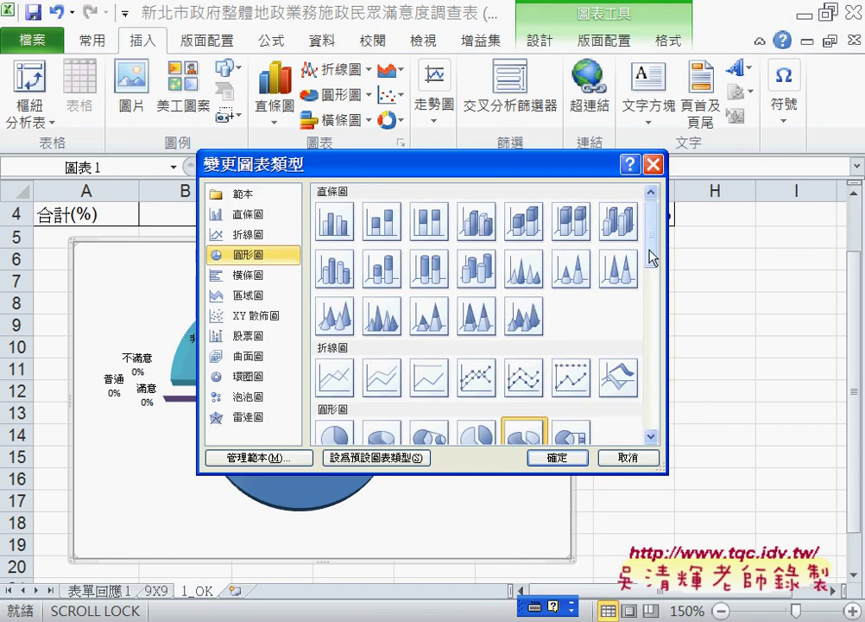
drag(653, 253, 651, 300)
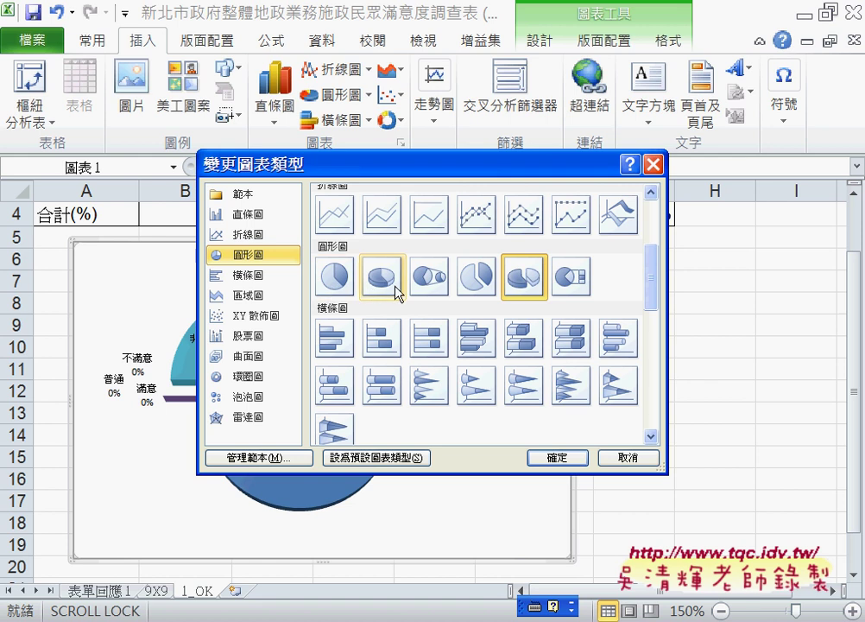
click(371, 281)
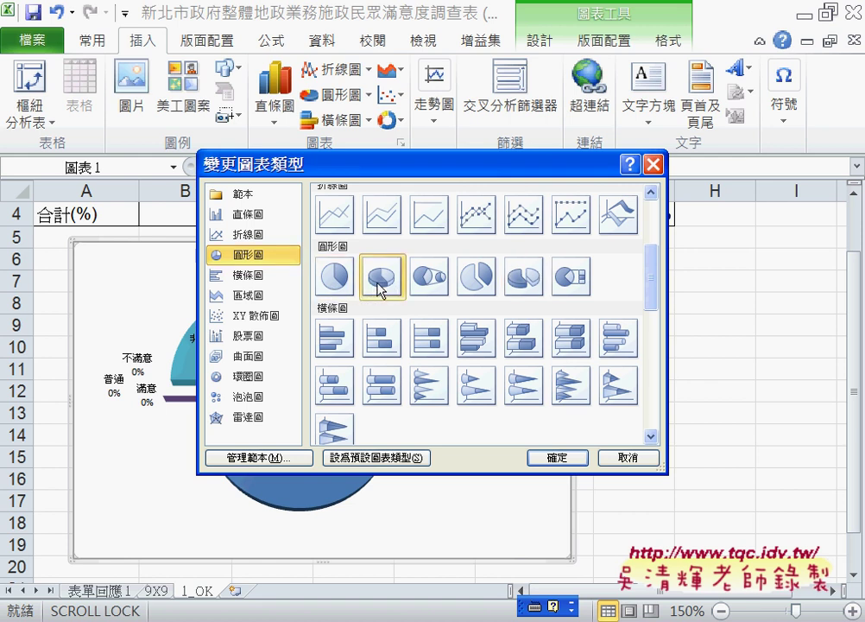
click(557, 458)
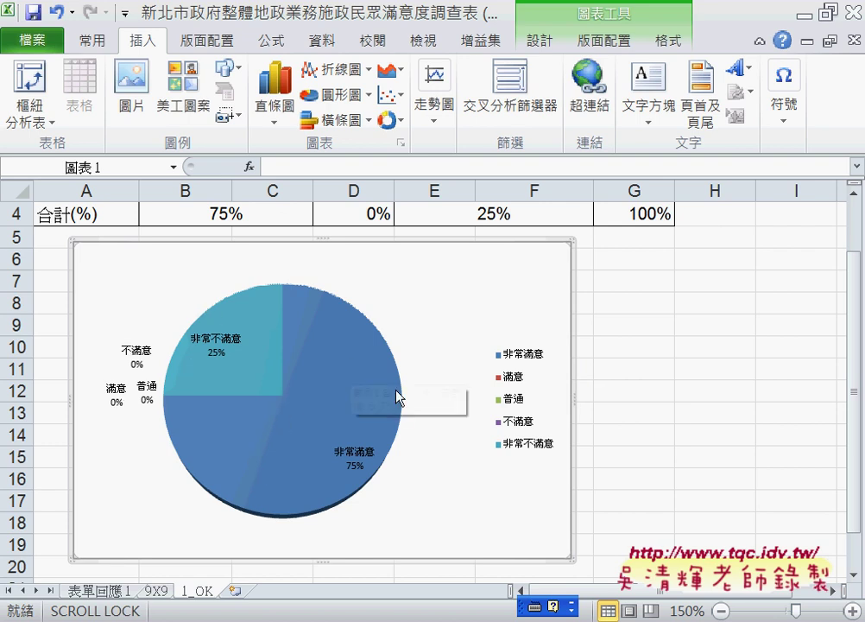
scroll(395, 394, up, 1)
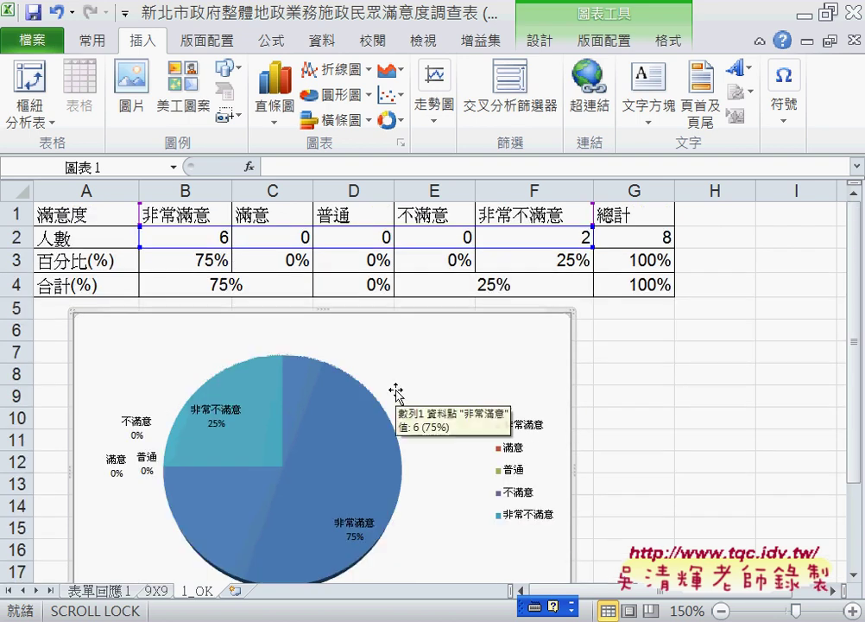
Insert sheet 工作表3 and copy the 滿意度/人數 table A12:B18 from 表單回應1
click(235, 590)
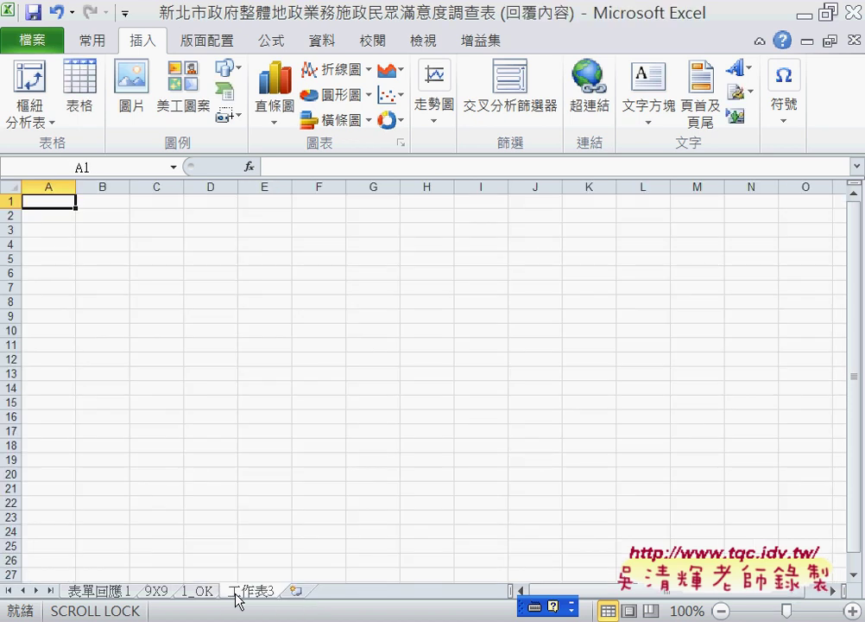
click(90, 593)
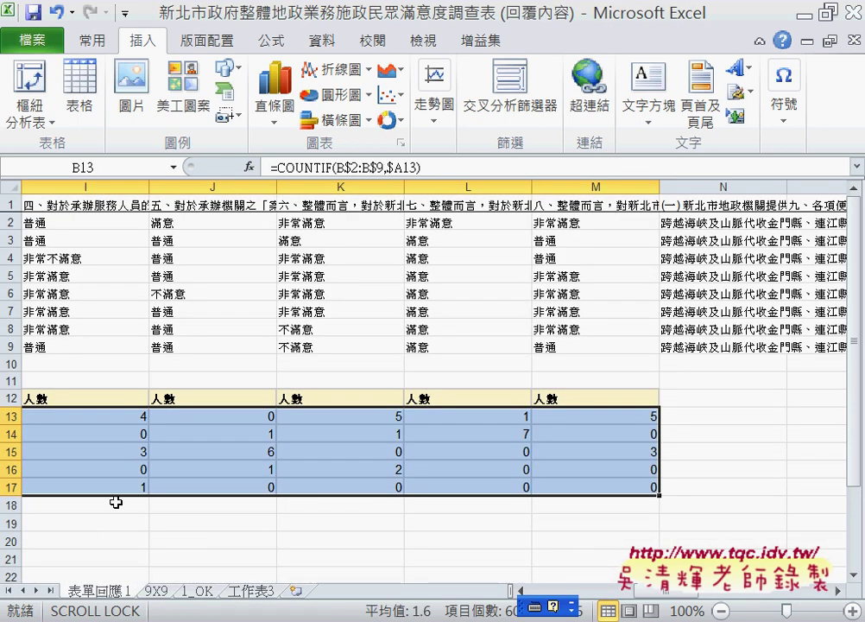
drag(657, 590, 540, 590)
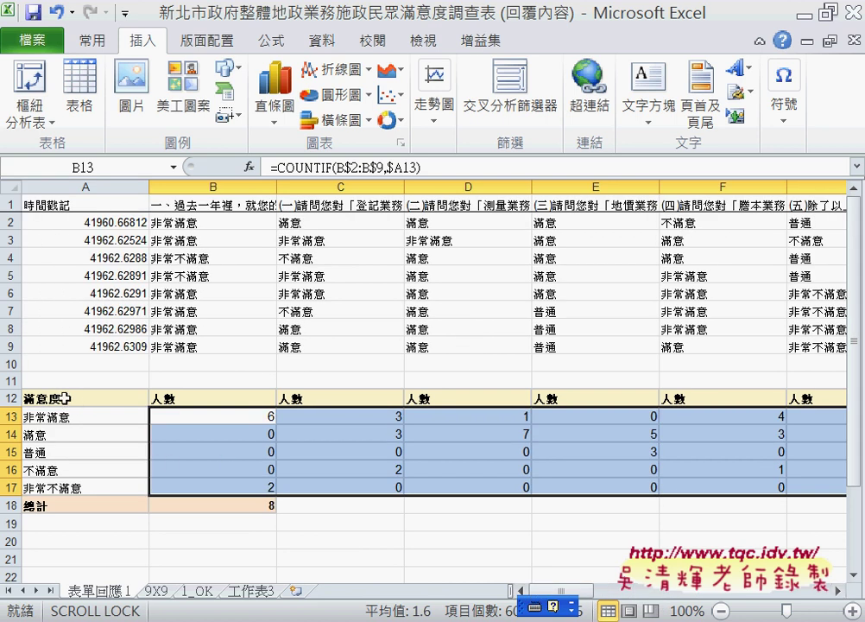
mouse_move(65, 398)
mouse_down()
mouse_move(193, 481)
mouse_move(181, 498)
mouse_up()
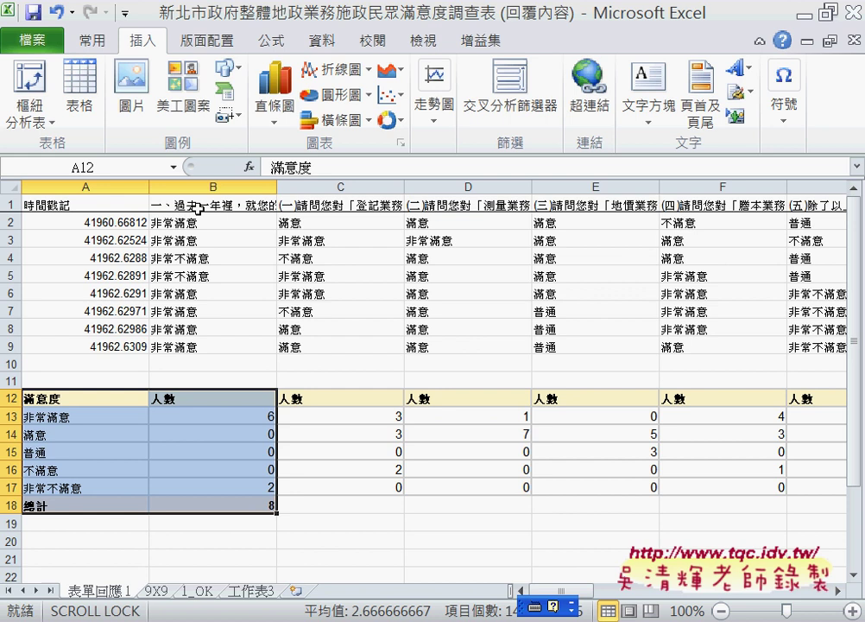
key(ctrl+c)
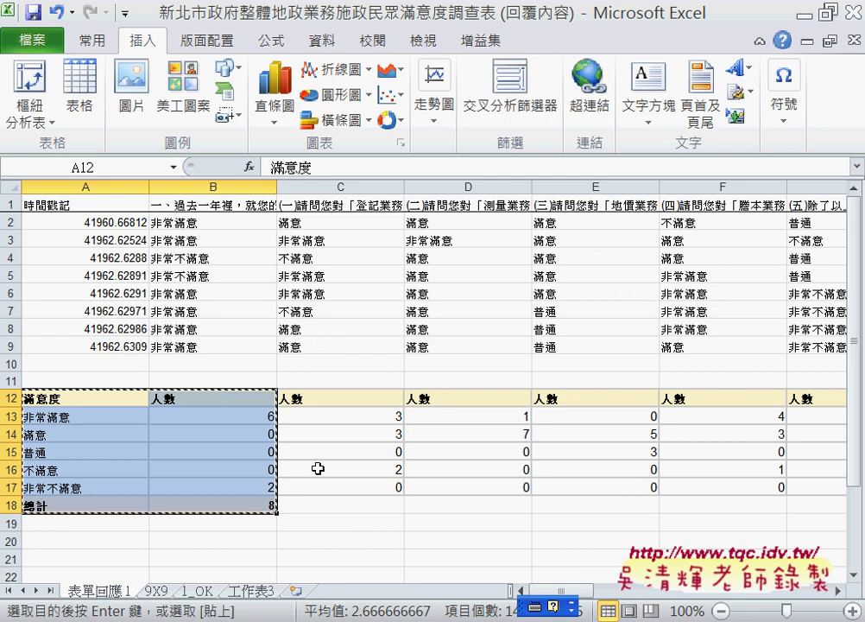
click(251, 592)
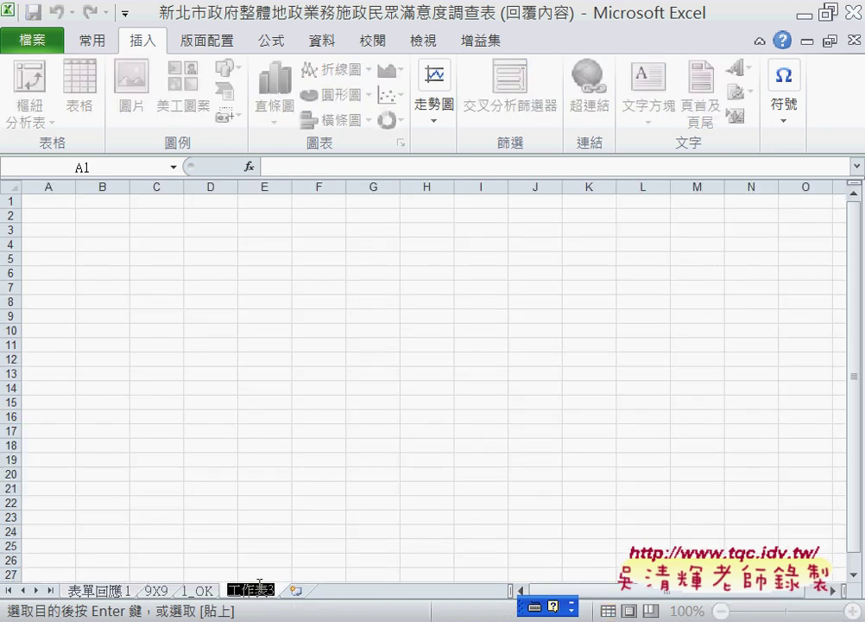
Name the new sheet '1', check the copied range on 表單回應1, then return to it
text(1)
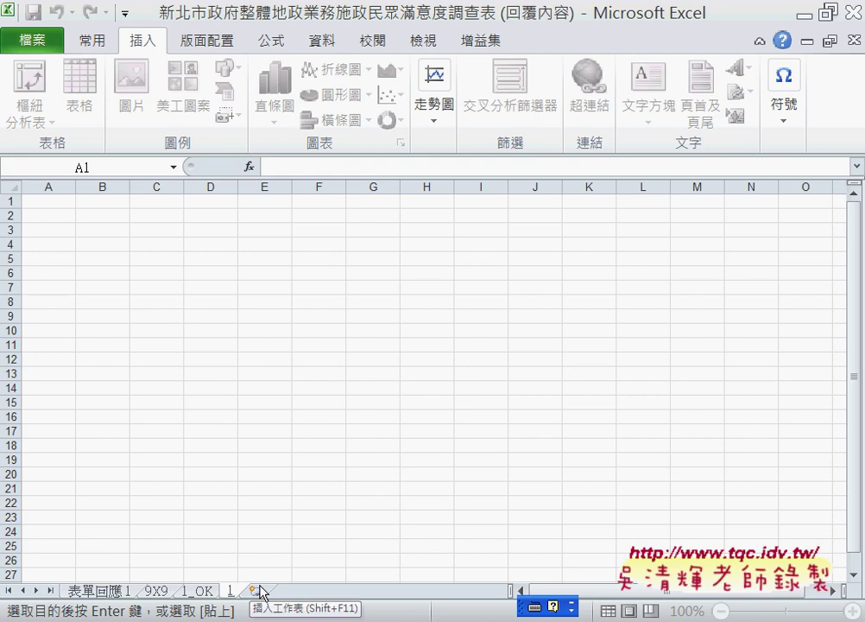
key(Return)
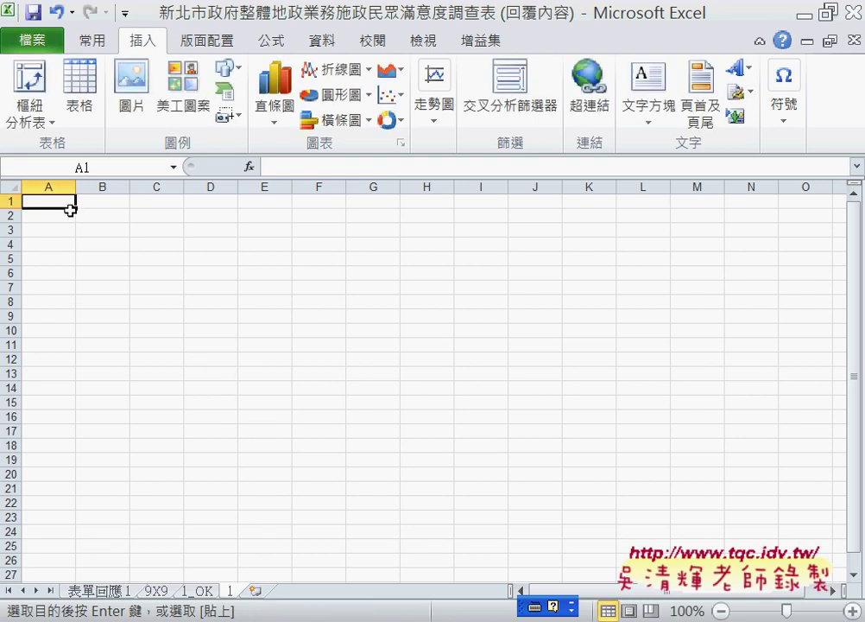
click(99, 592)
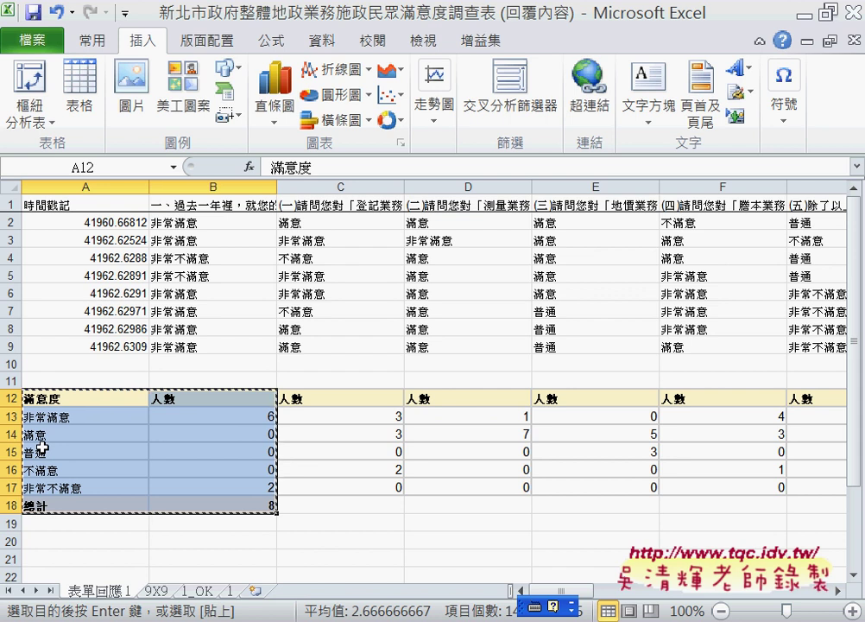
click(228, 590)
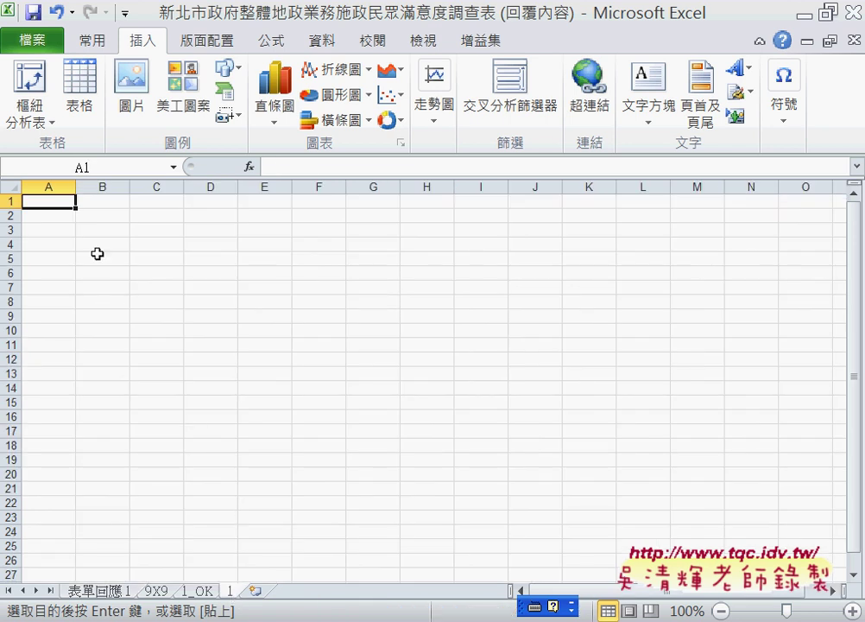
Open 選擇性貼上 for cell A1 of sheet 1 and enable 轉置 (Transpose)
right_click(60, 206)
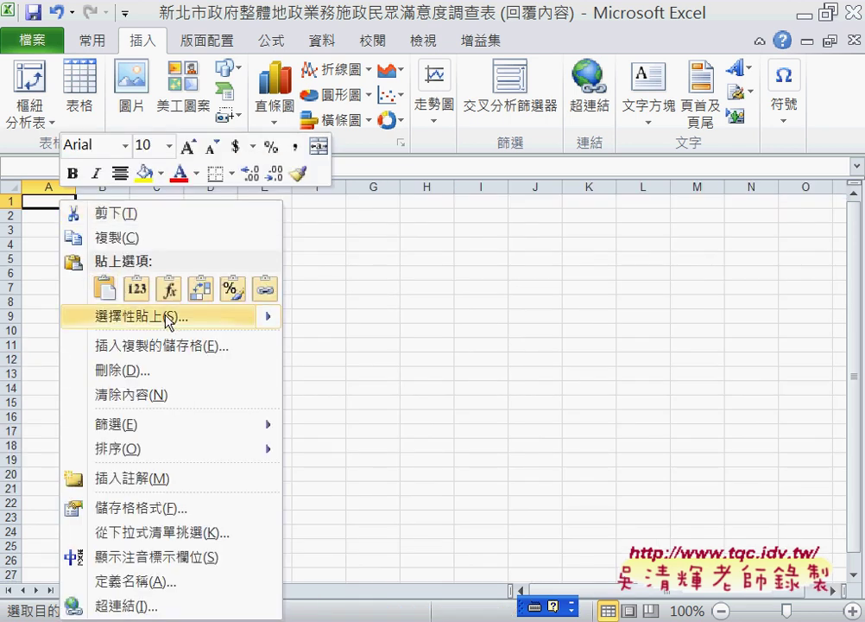
mouse_move(141, 316)
click(362, 513)
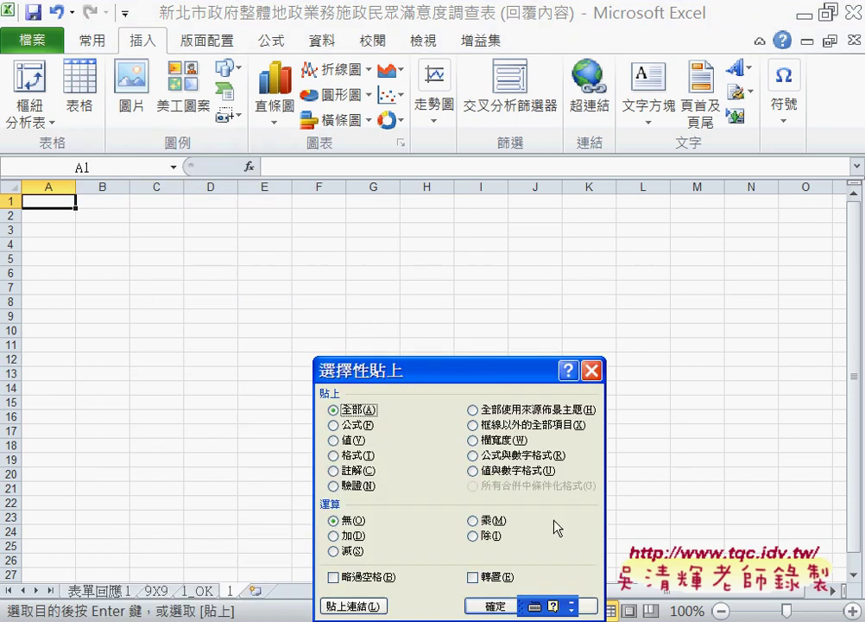
drag(501, 303, 506, 292)
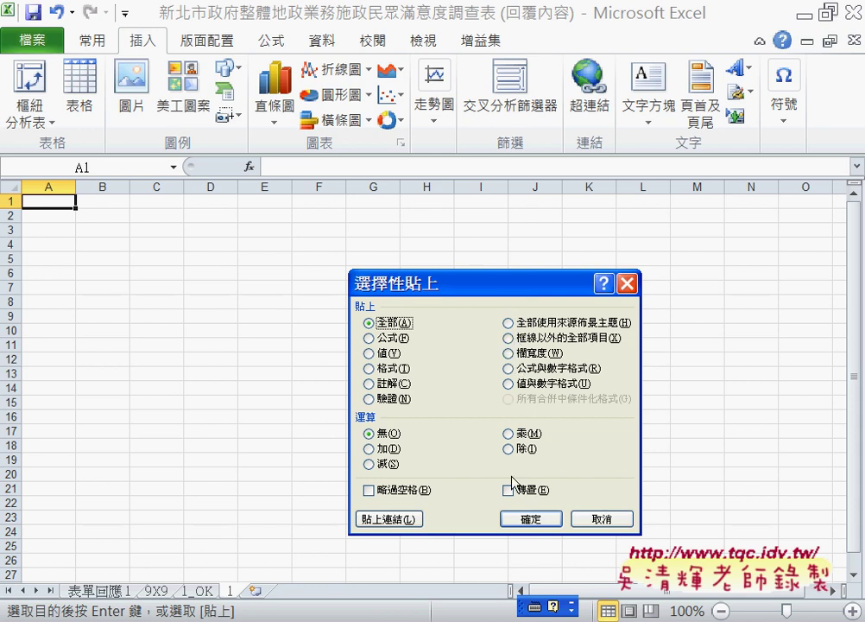
click(509, 491)
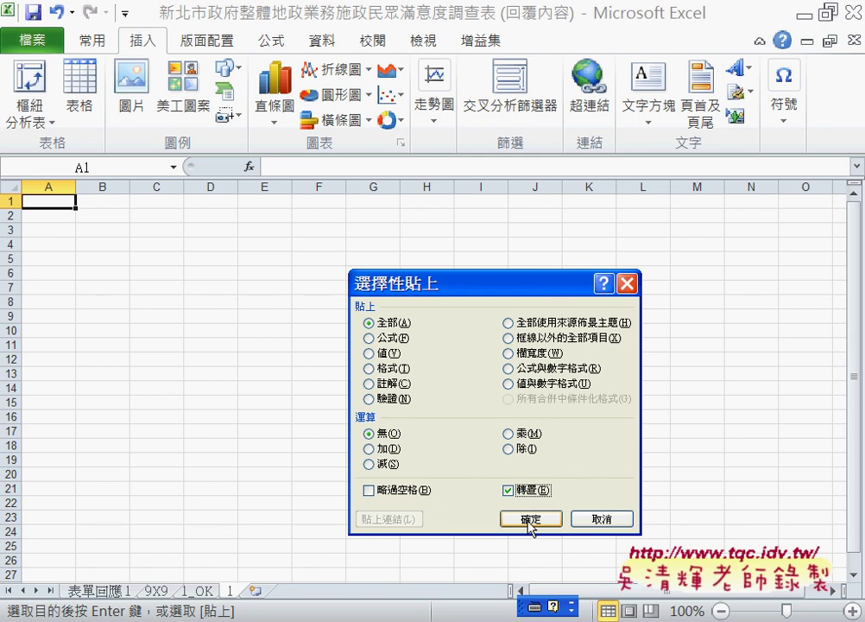
Complete the transposed paste into A1:G2 and dismiss the circular-reference warning
click(531, 520)
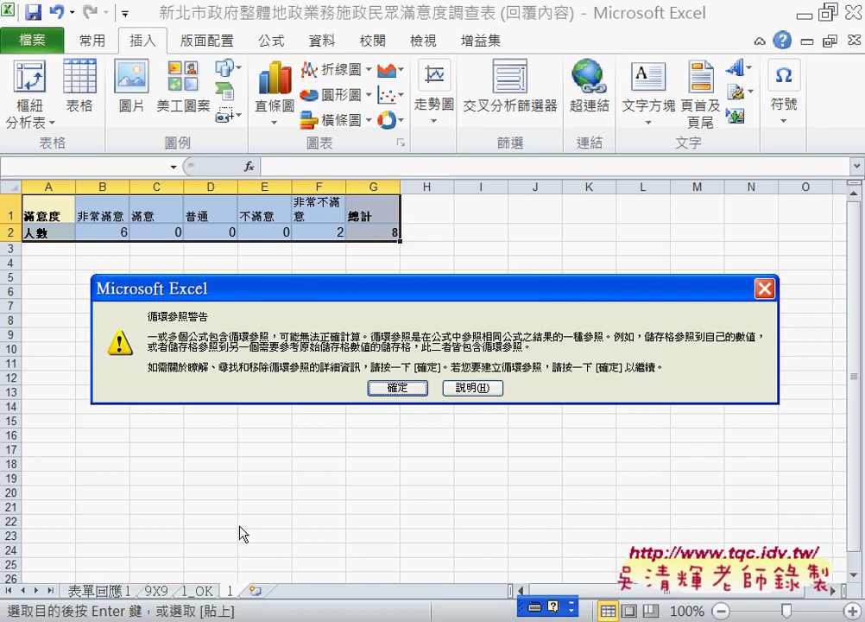
click(413, 388)
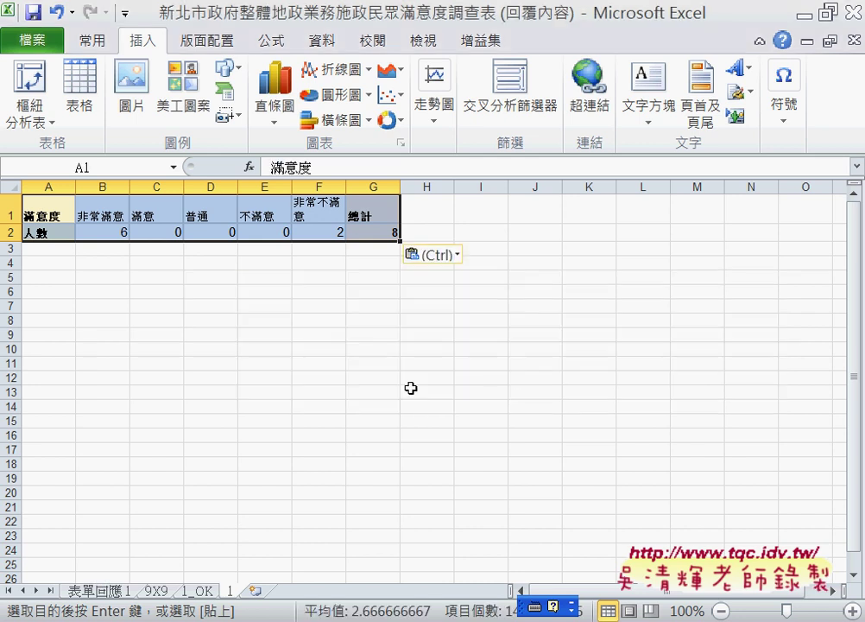
click(441, 259)
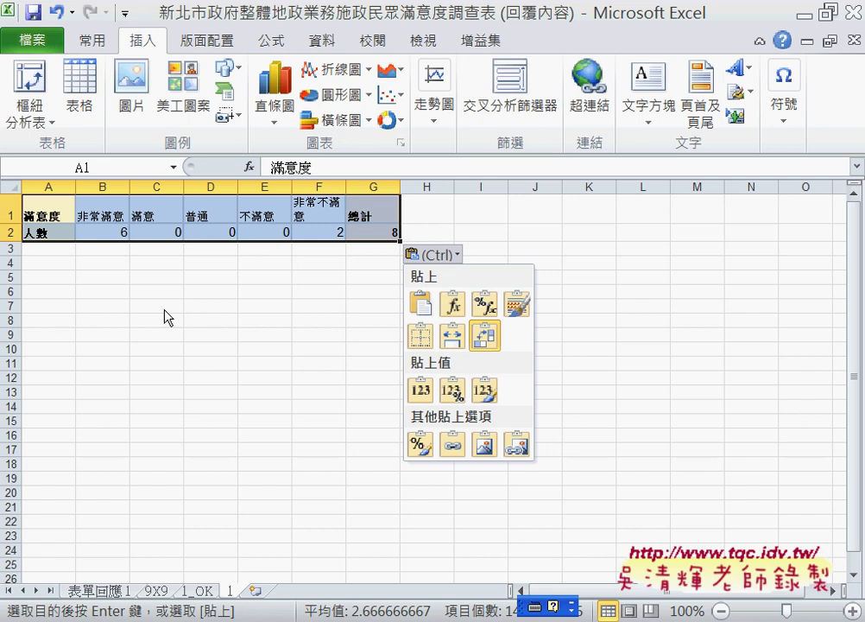
Clear A1:G2 and re-paste the survey counts into A1 as transposed values only
click(198, 332)
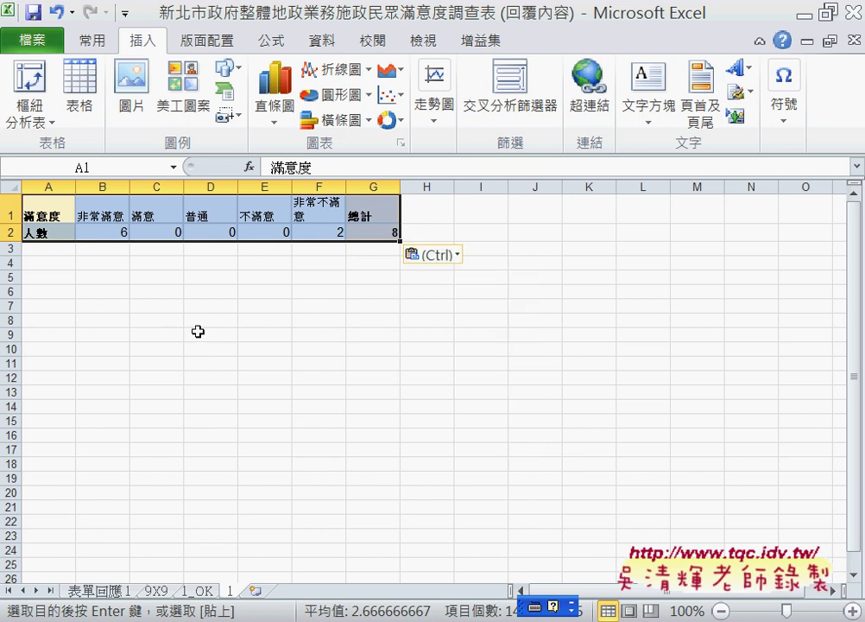
key(Delete)
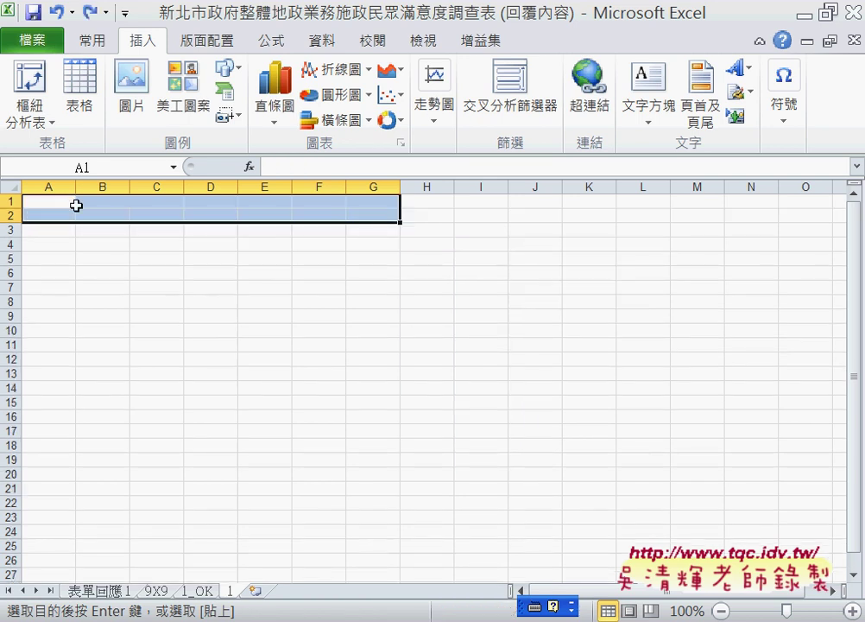
click(65, 200)
right_click(63, 201)
mouse_move(172, 316)
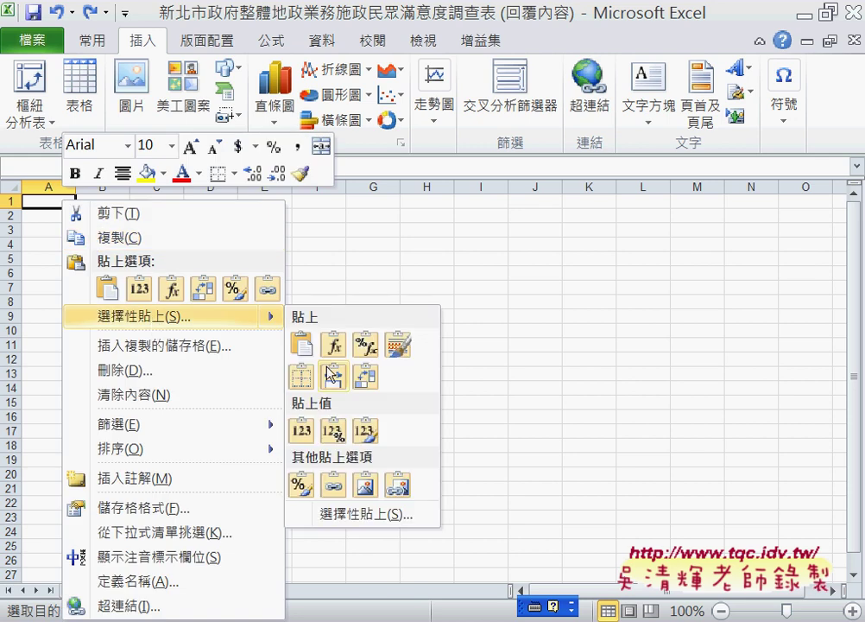
click(395, 514)
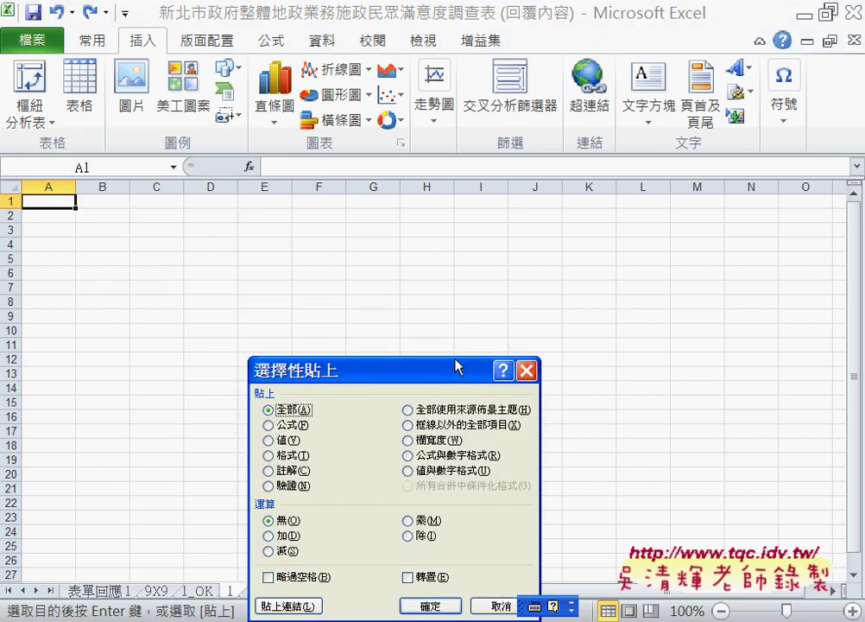
drag(455, 364, 535, 263)
click(488, 472)
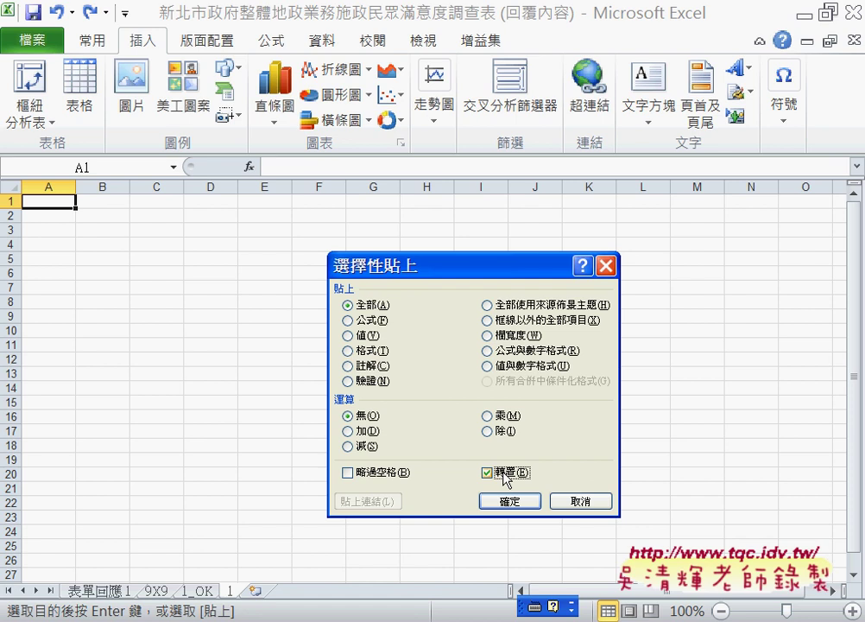
click(368, 338)
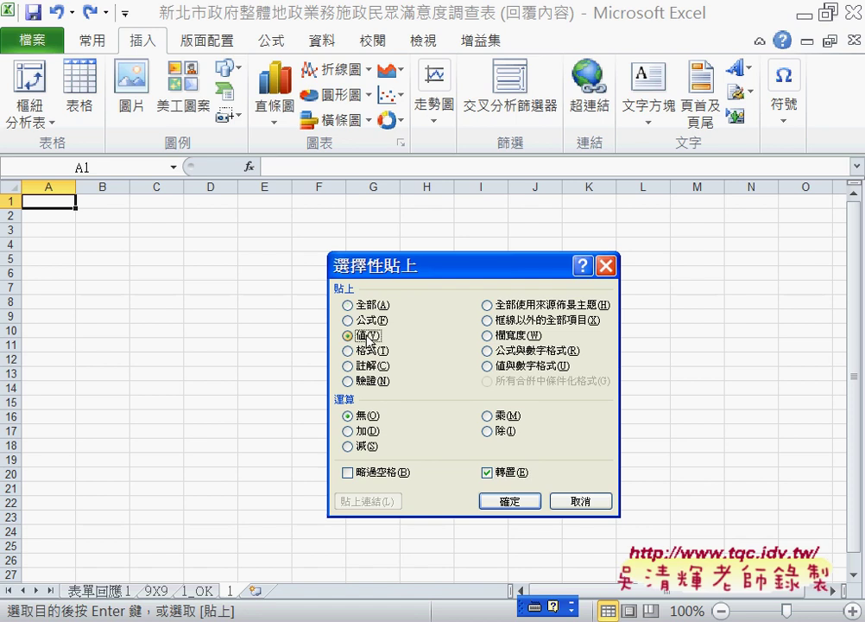
click(511, 501)
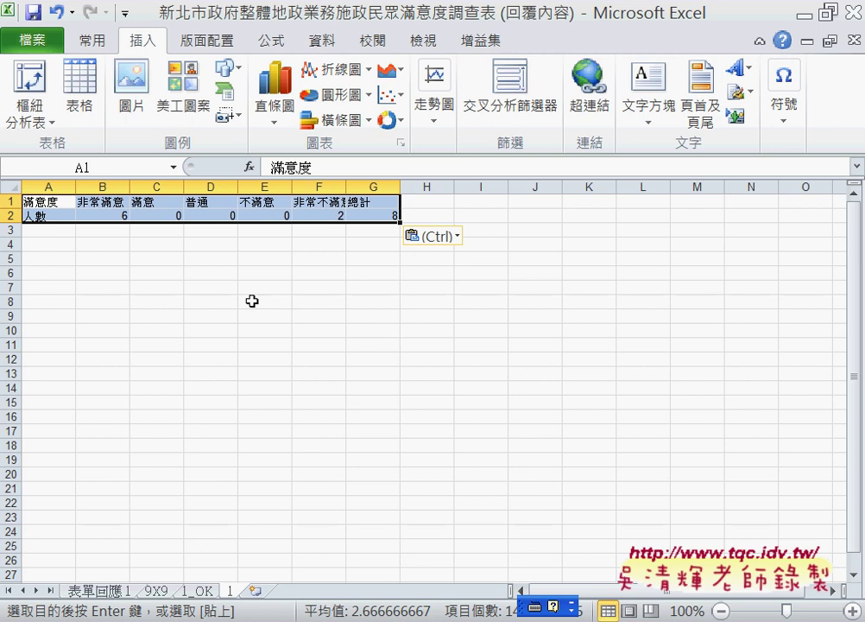
Check the pasted counts in B2, C2 and the A1:B2 block
click(96, 214)
click(157, 218)
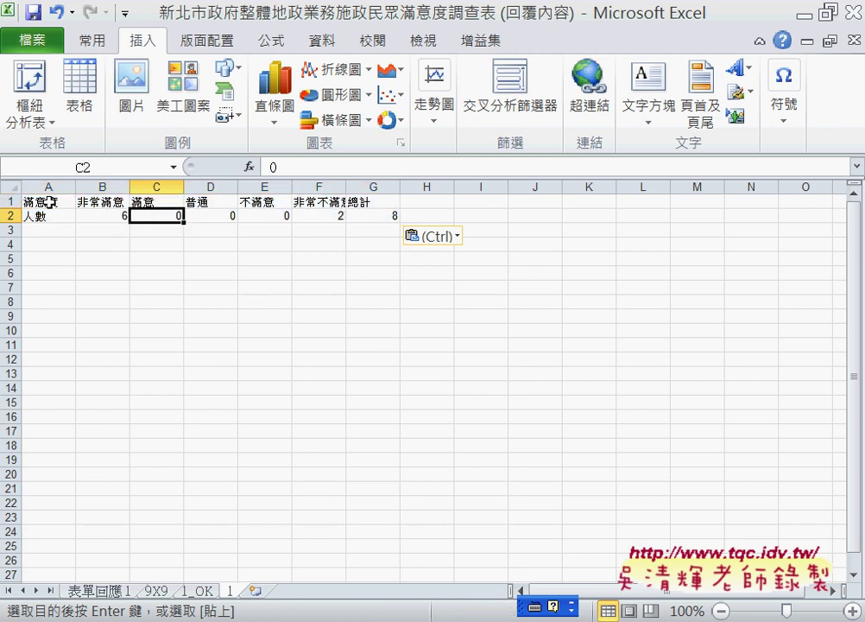
mouse_move(71, 200)
mouse_down()
mouse_move(108, 213)
mouse_move(378, 217)
mouse_up()
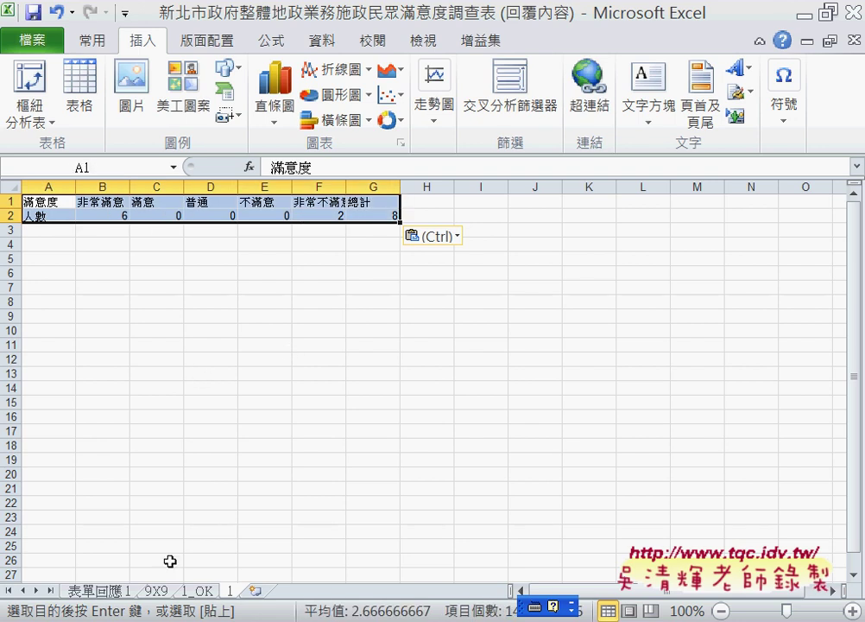
Copy 百分比(%) and 合計(%) from 1_OK A3:A4 into A3:A4 of sheet 1, then view the Drive document
click(197, 594)
drag(87, 259, 80, 282)
key(ctrl+c)
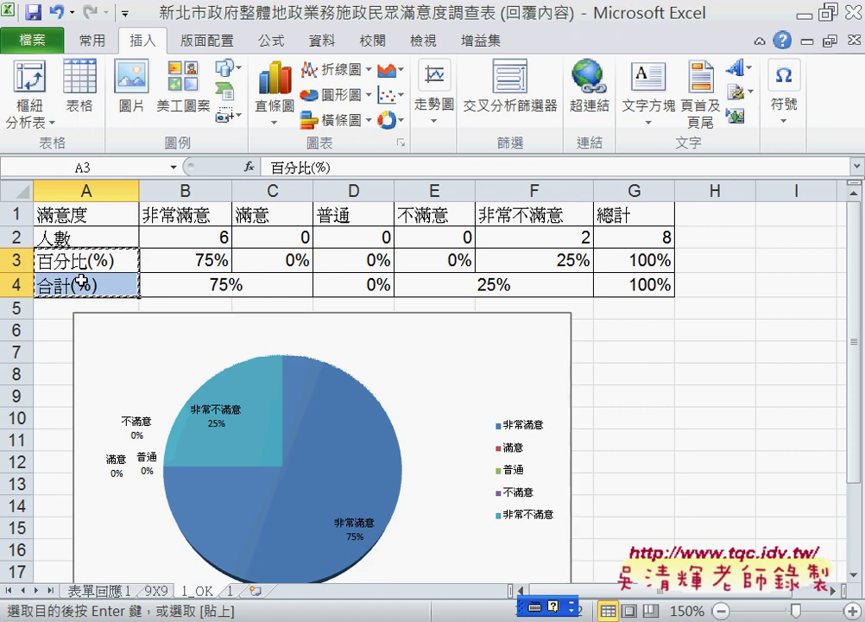
click(235, 592)
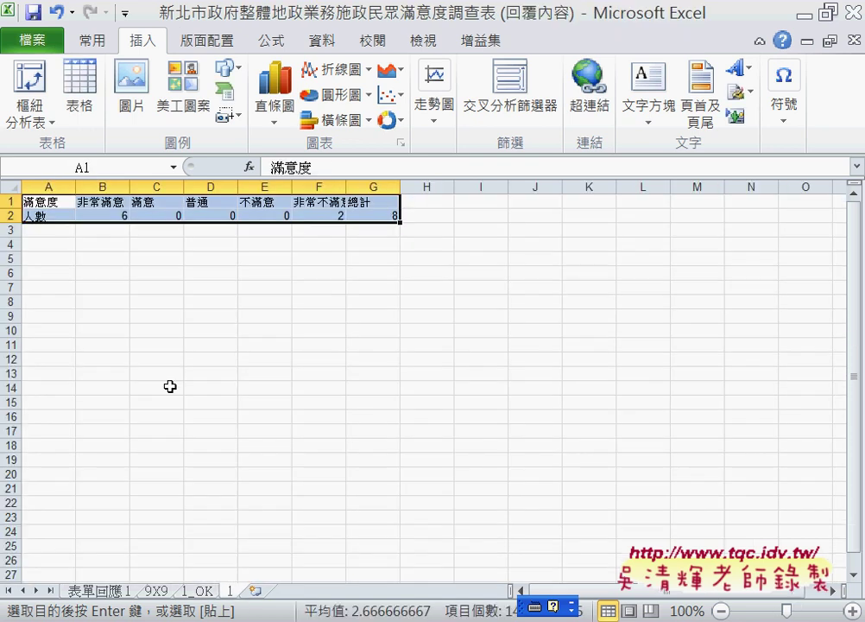
click(59, 231)
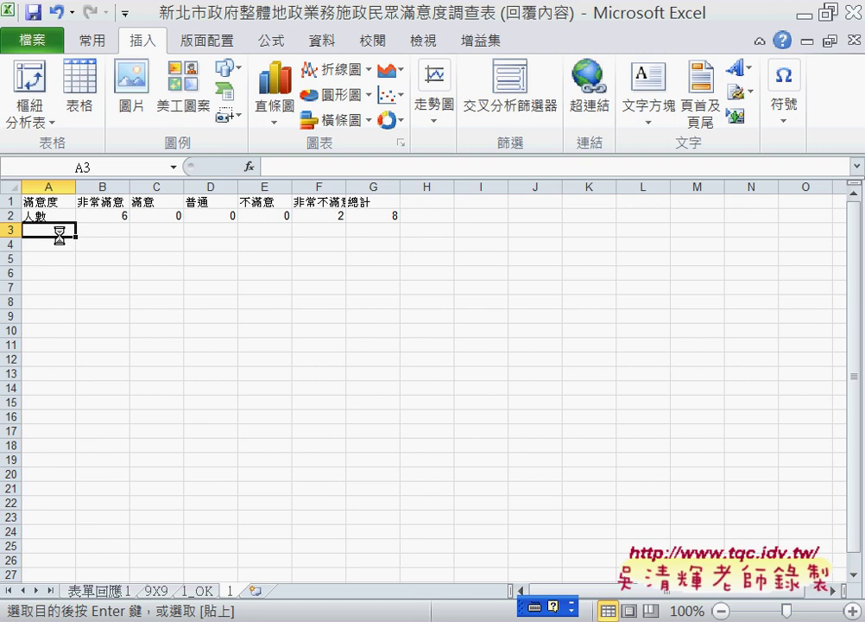
key(ctrl+v)
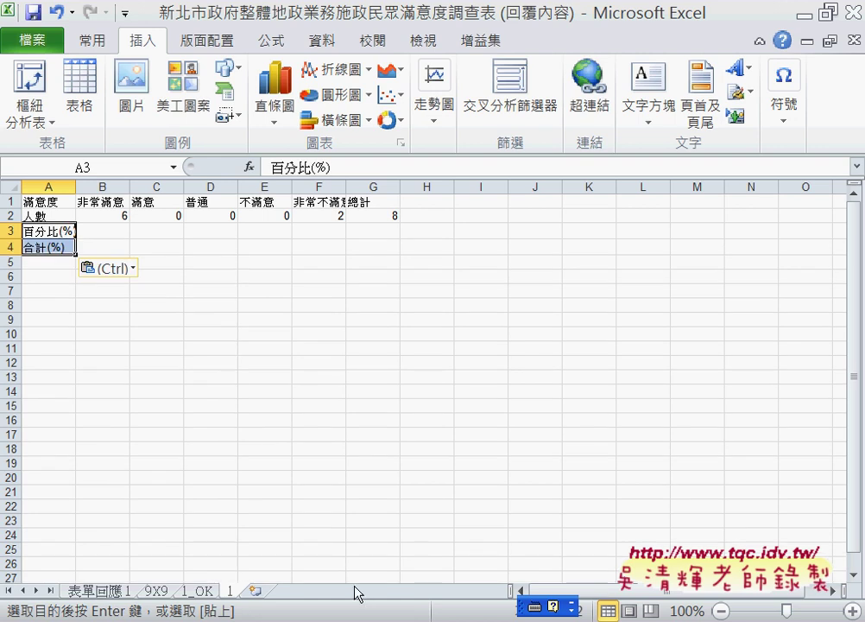
key(alt+Tab)
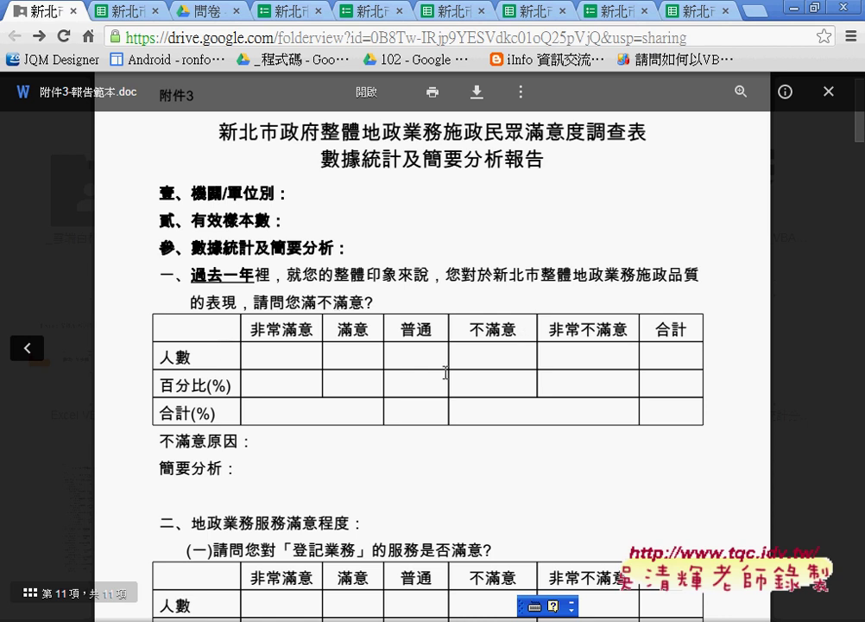
Back in Excel, enter =B2/G2 in B3 and make the total reference absolute as $G$2
key(alt+Tab)
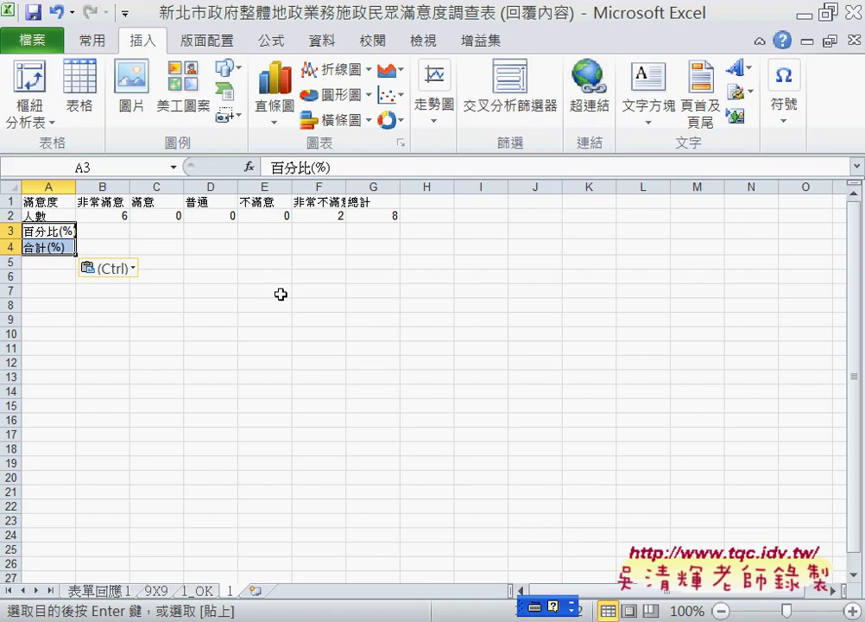
click(108, 229)
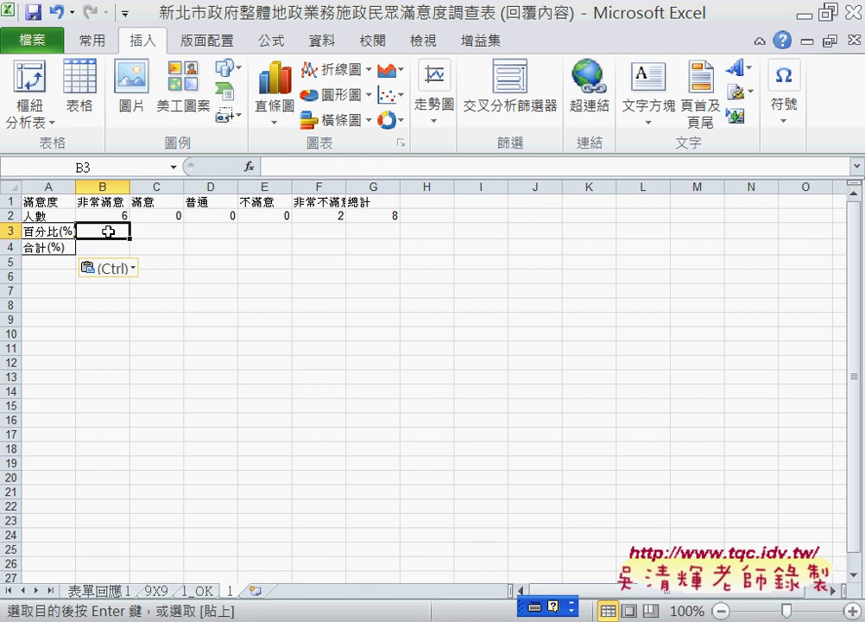
click(276, 168)
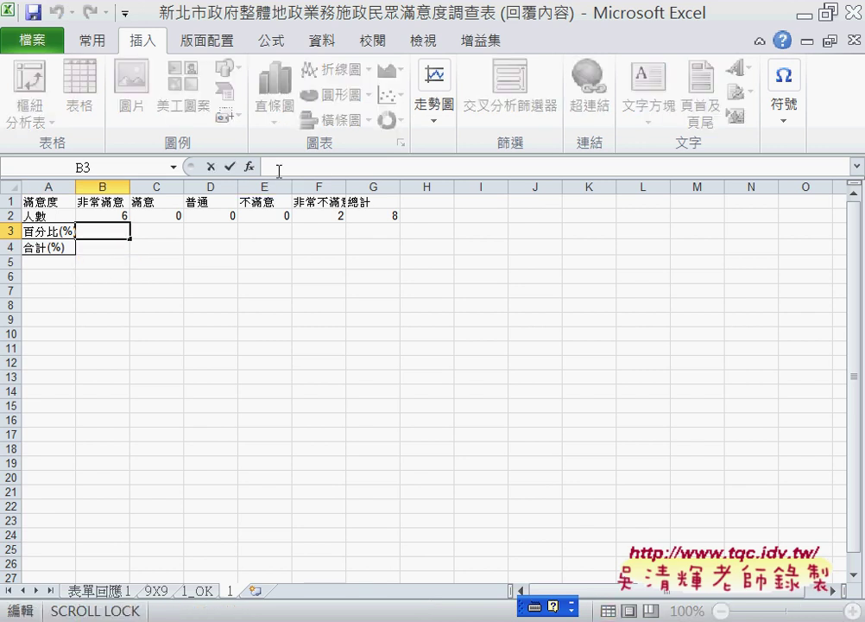
text(=)
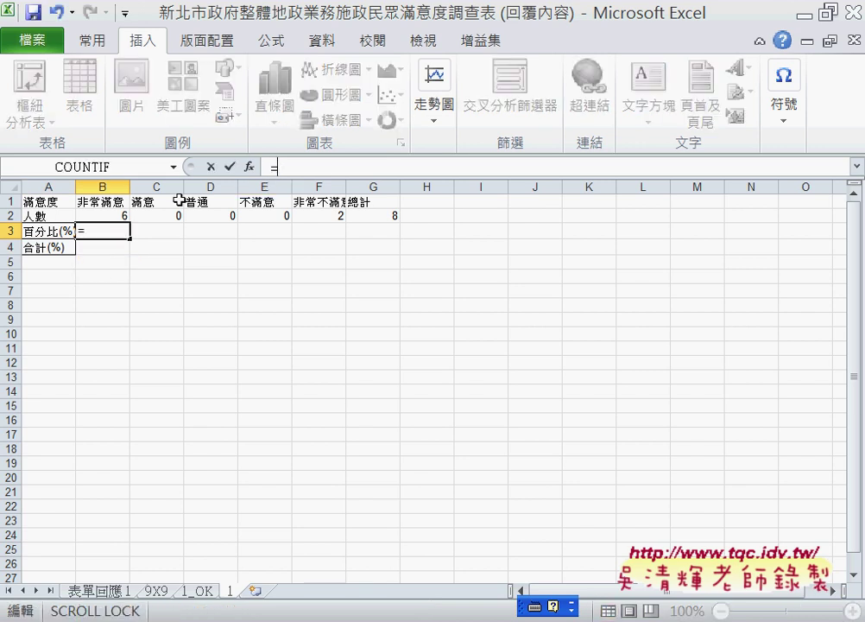
click(100, 215)
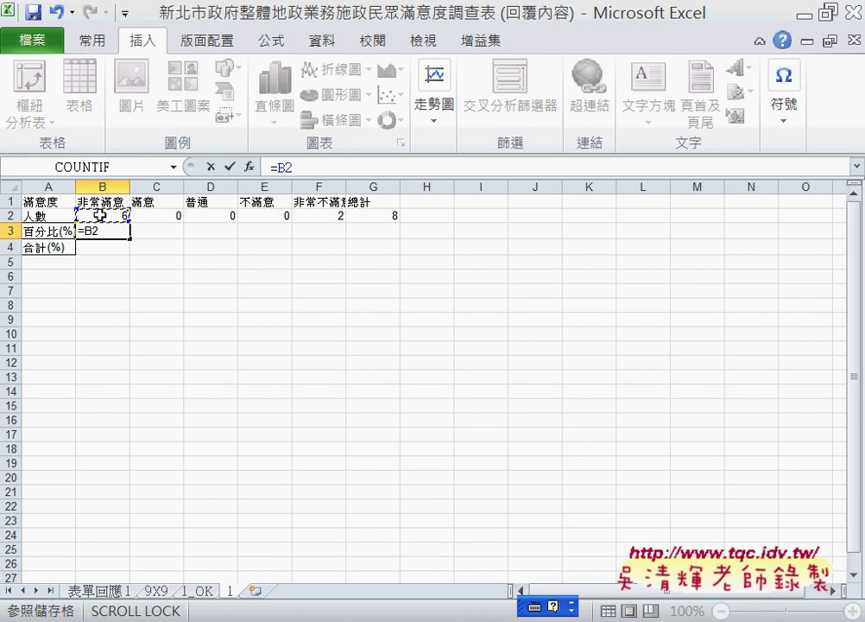
text(/)
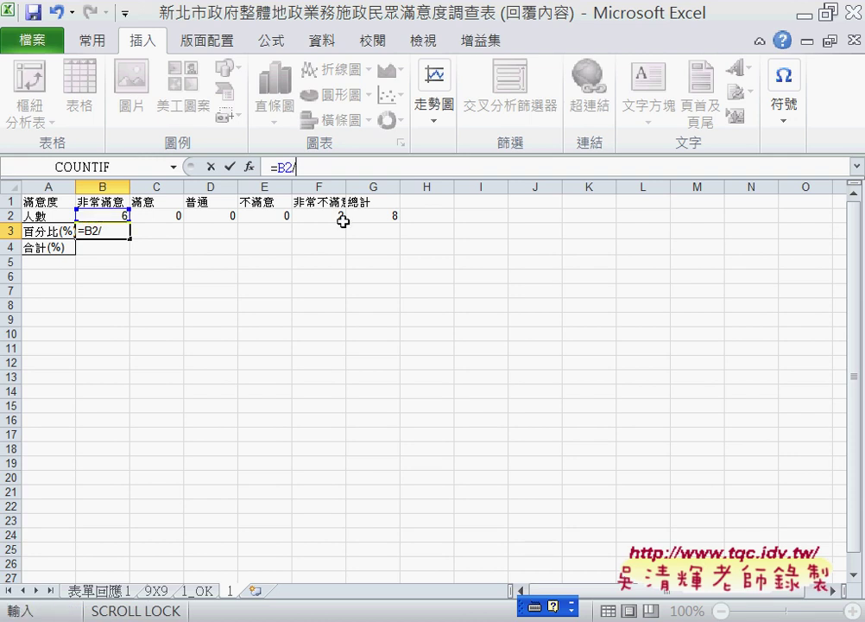
click(380, 215)
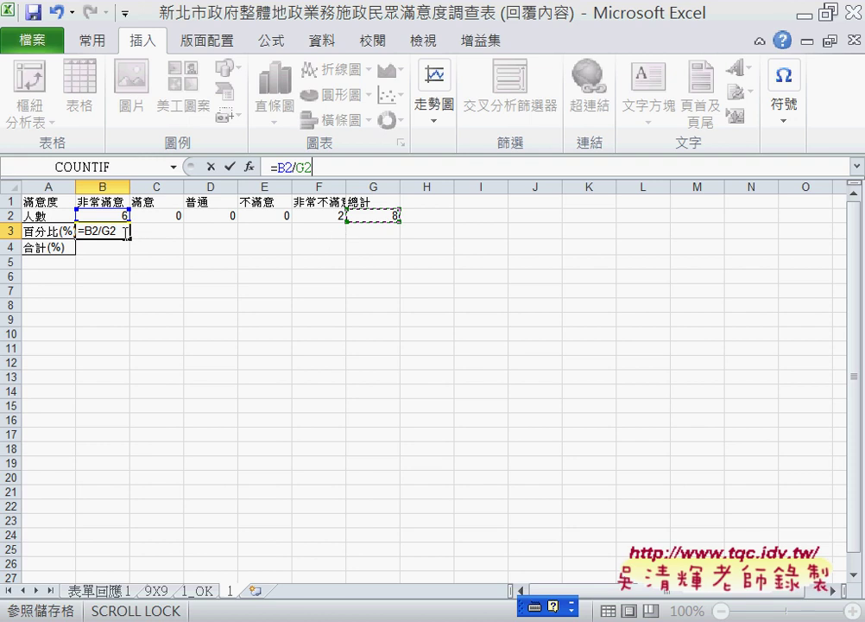
key(F2)
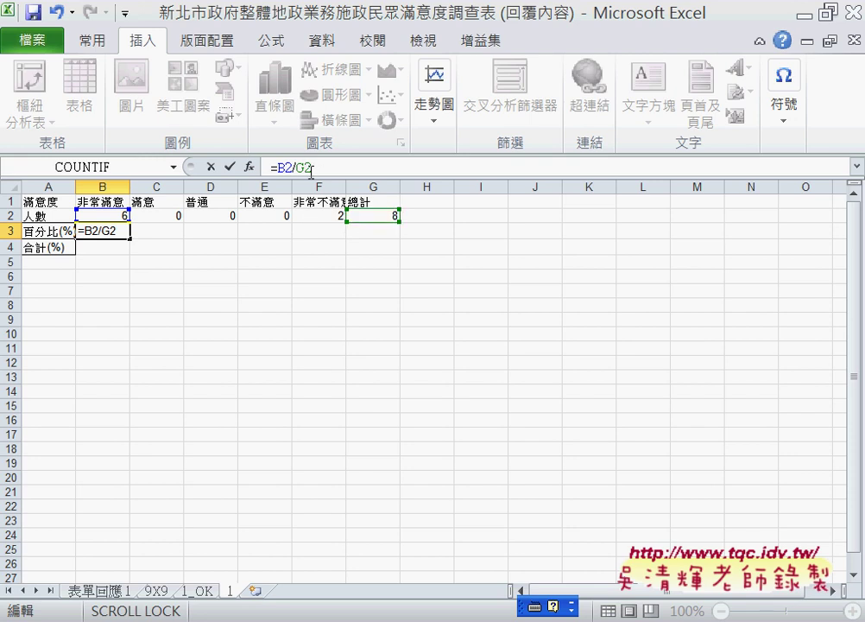
key(F4)
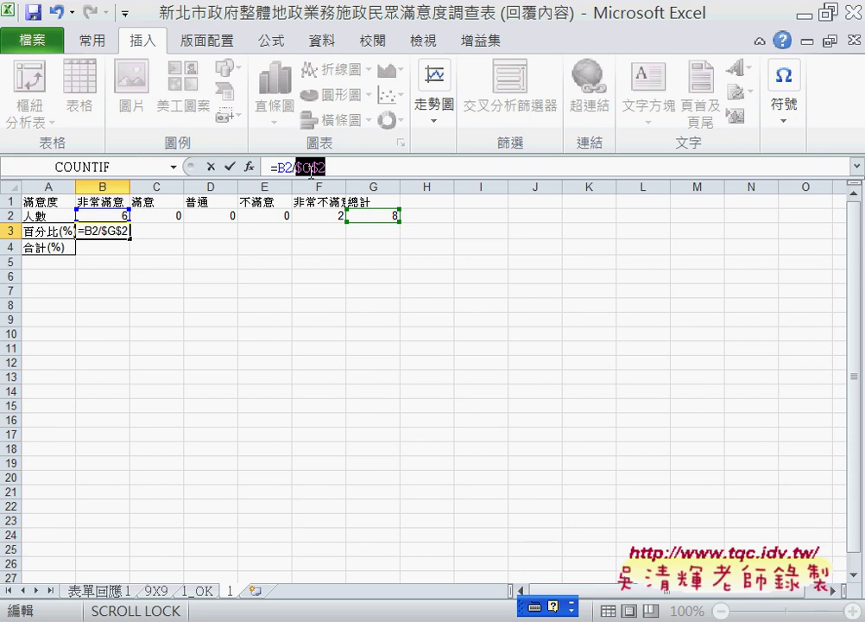
Change B3's total reference to $G2 so only column G is locked
key(F4)
key(F4)
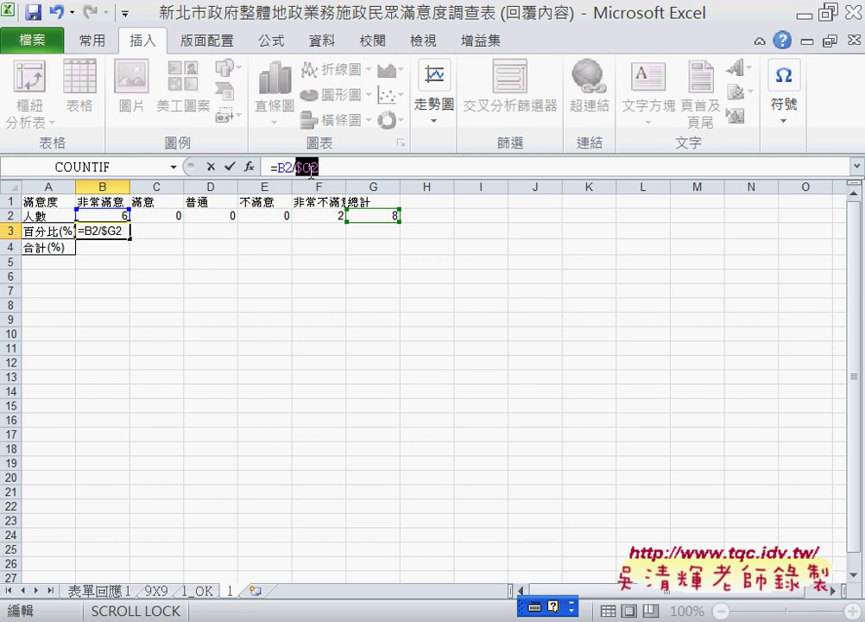